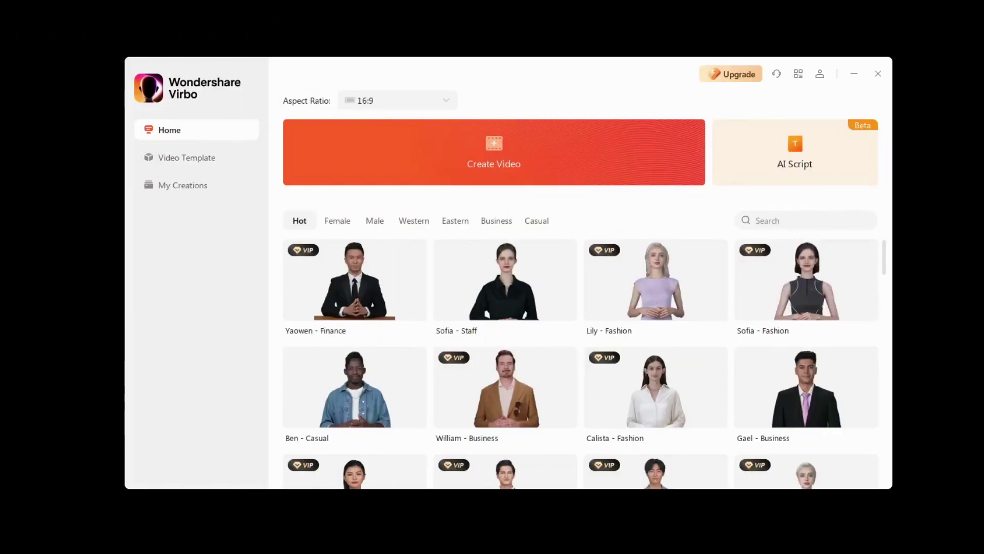
# - Check the aspect ratio options and keep 16:9
pyautogui.scroll(-15, 580, 364)
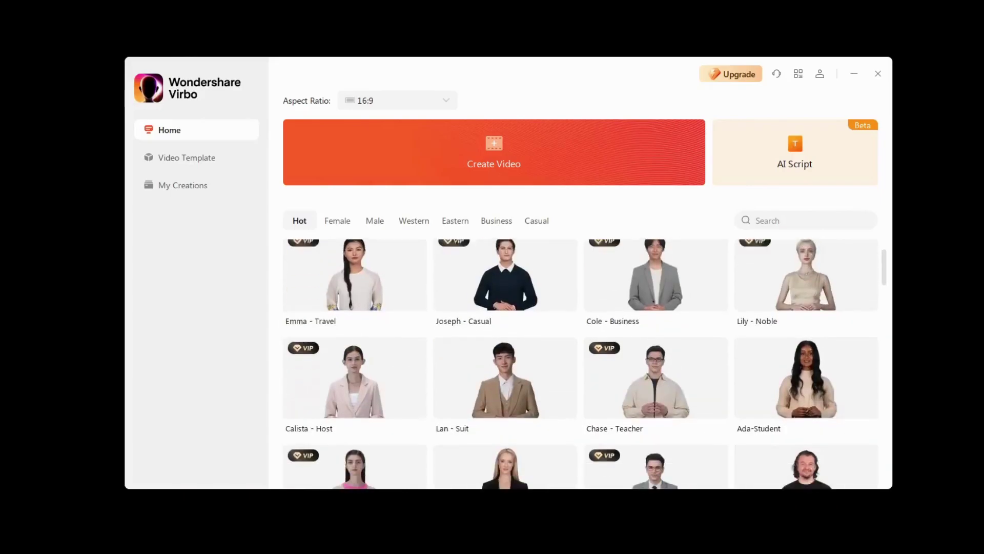
pyautogui.scroll(15, 581, 364)
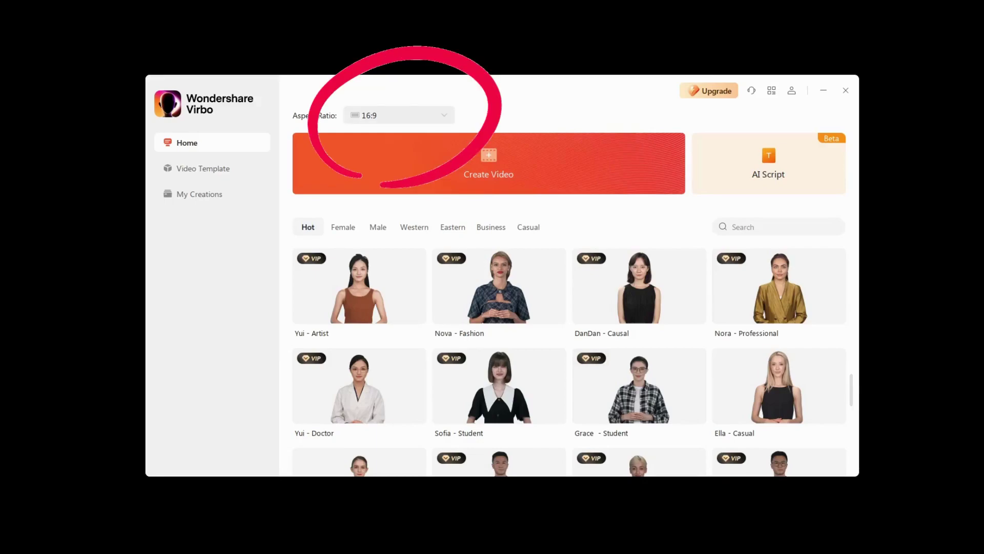
pyautogui.click(398, 115)
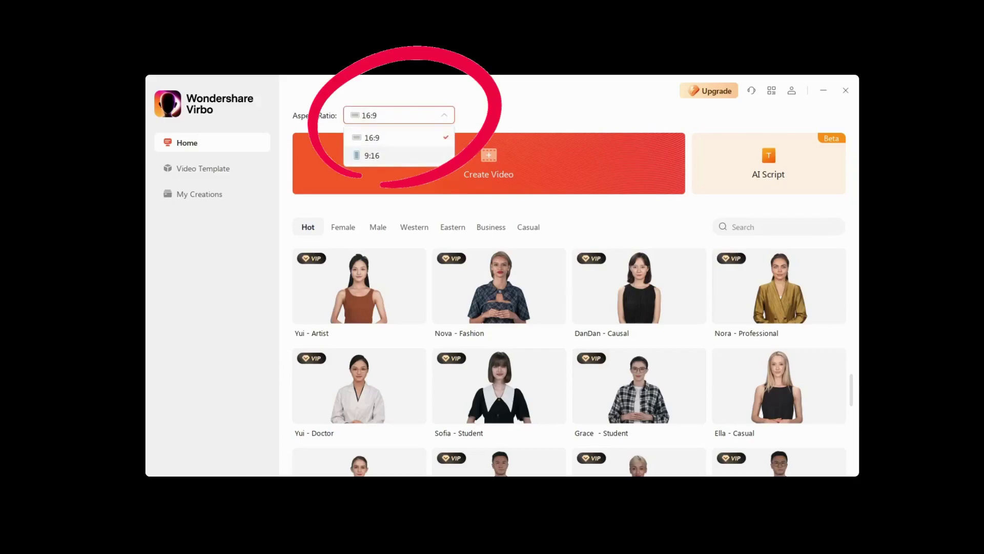
pyautogui.press('Escape')
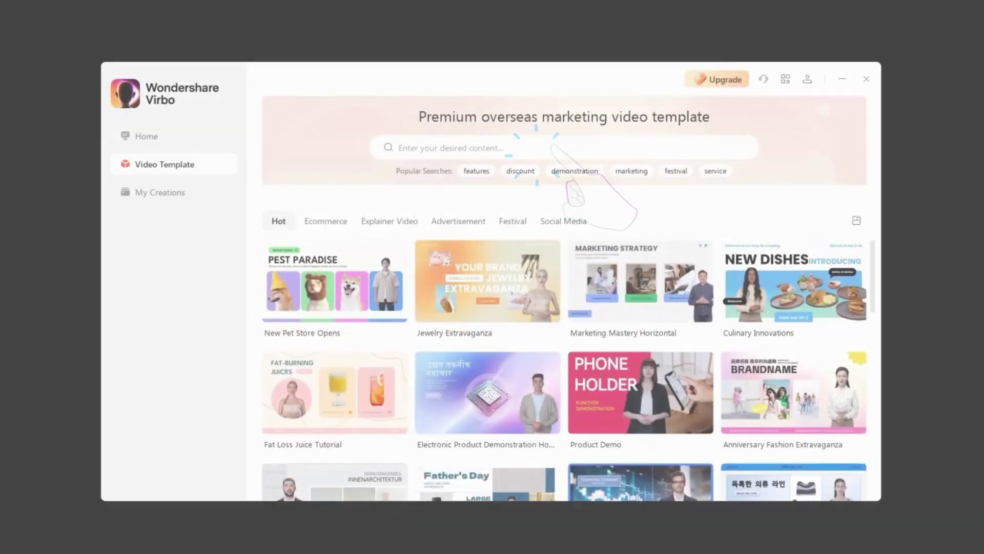
# - Find the Beauty Product Introduction template in the grid and preview it
pyautogui.scroll(-3, 568, 369)
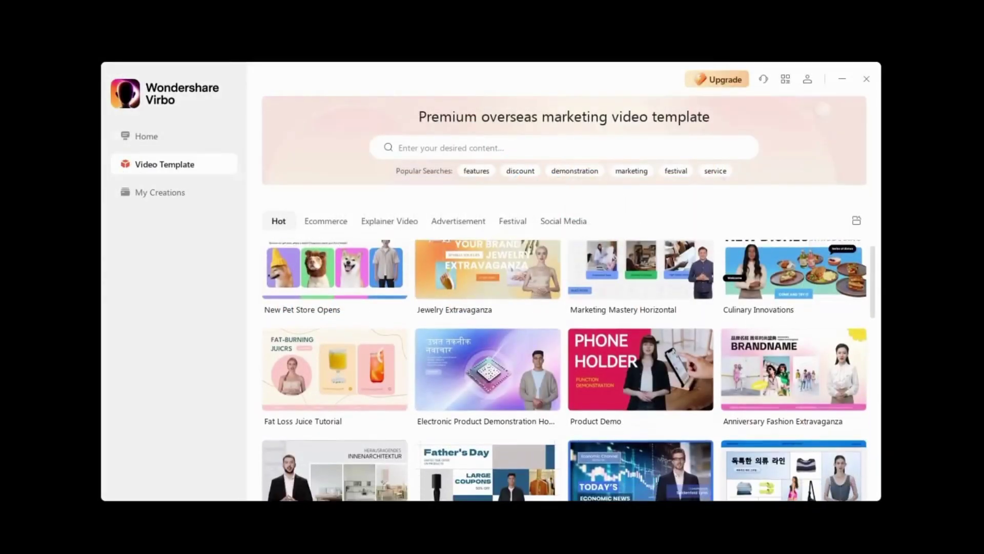
pyautogui.scroll(-3, 568, 369)
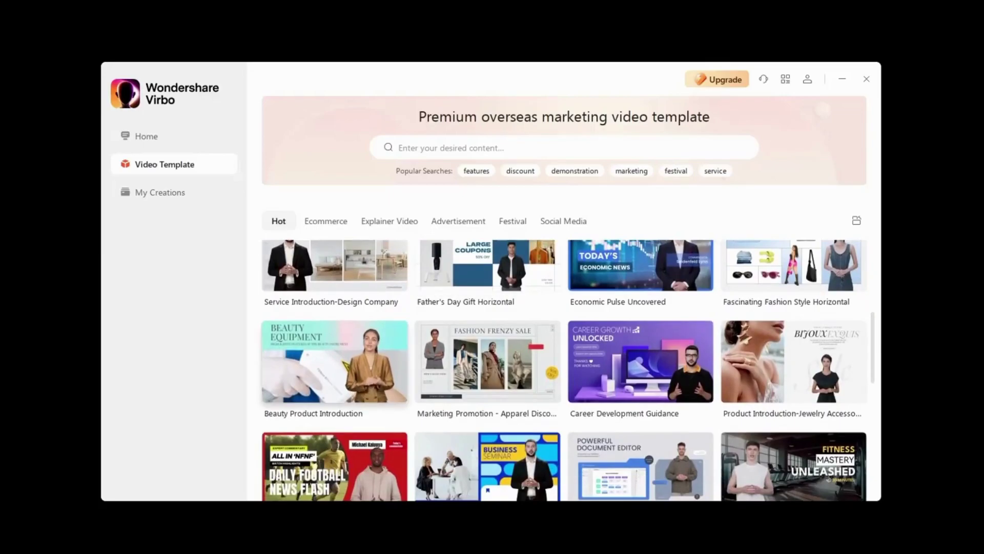
pyautogui.click(372, 360)
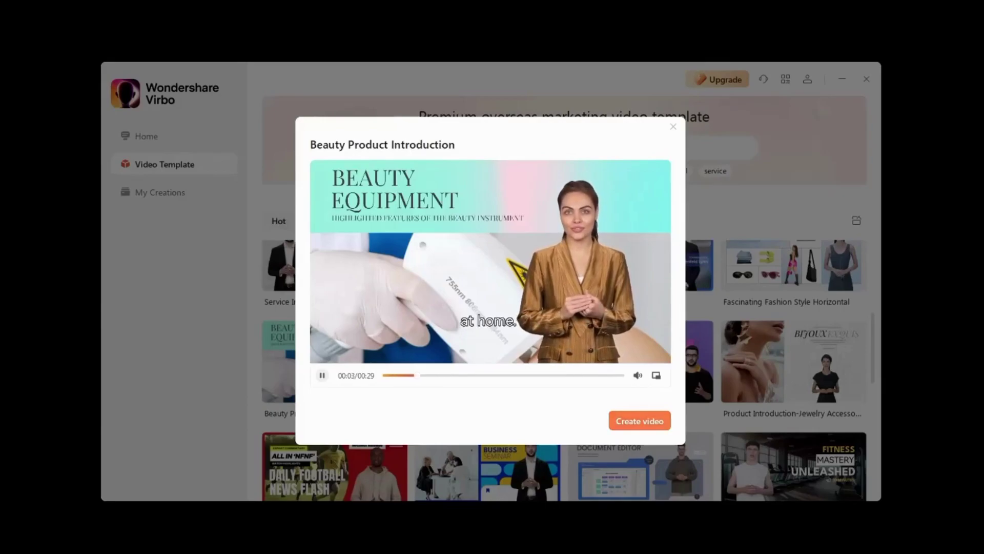
# - Create a new video from the Beauty Product Introduction template and open it in the editor
pyautogui.click(640, 420)
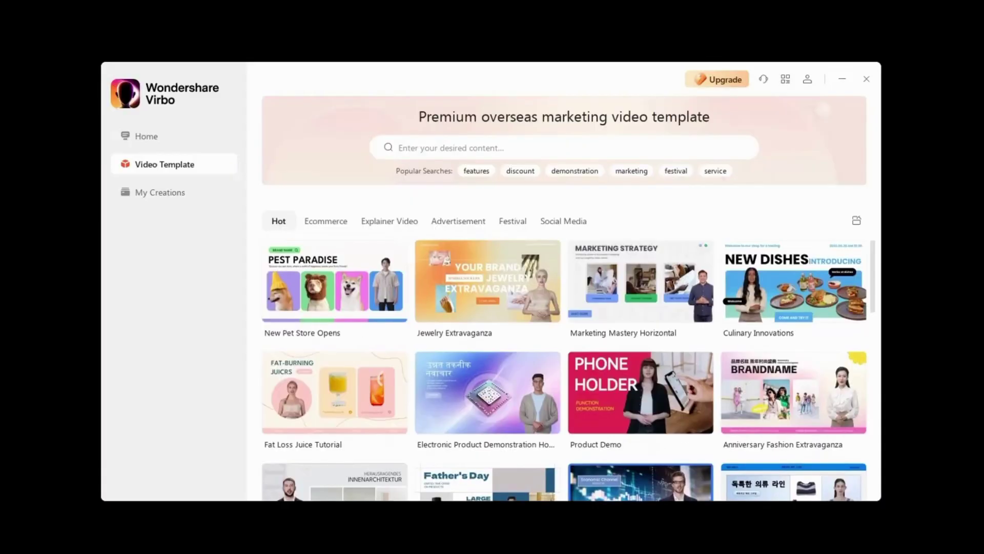
pyautogui.scroll(-5, 564, 369)
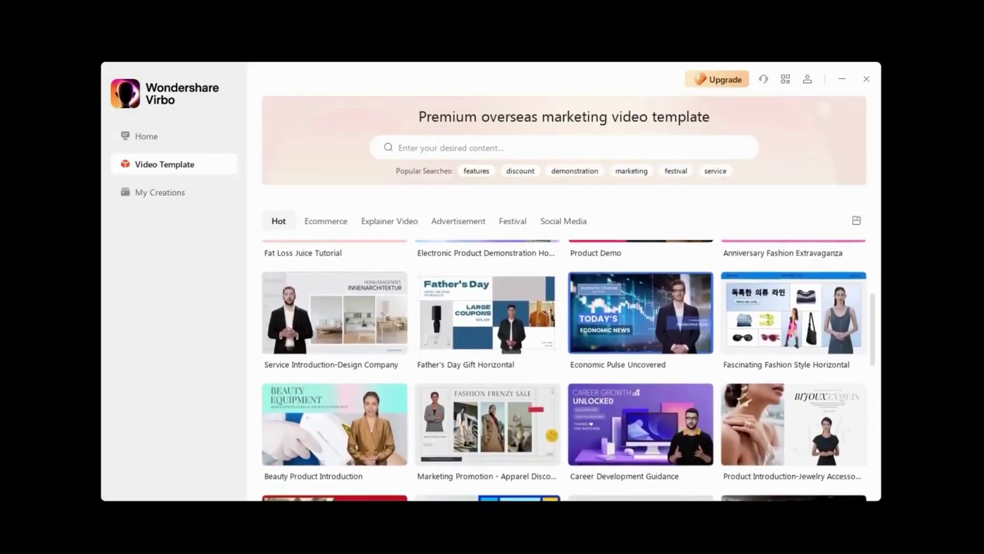
pyautogui.scroll(-1, 564, 370)
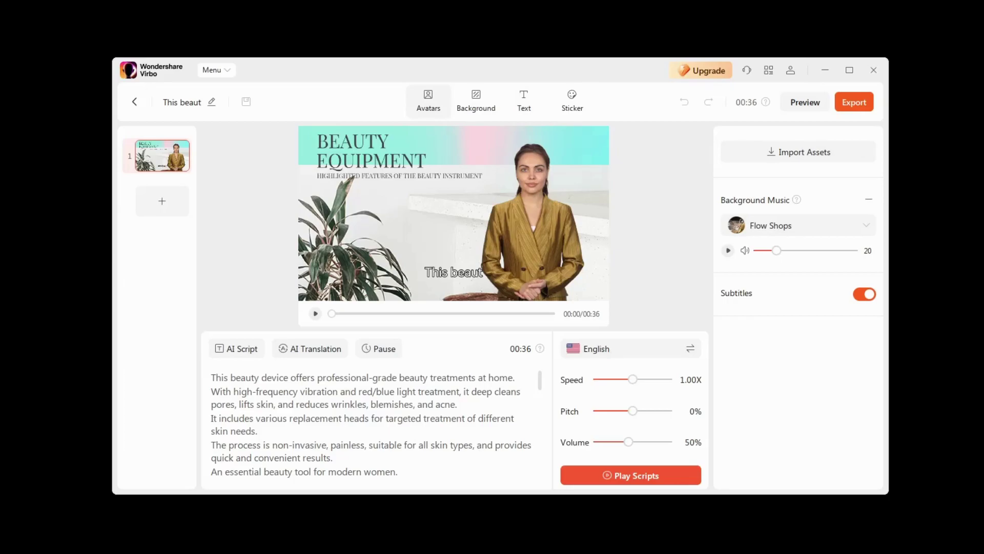
# - Swap the presenter for the Sofia - Staff avatar and move her toward the lower right
pyautogui.click(428, 101)
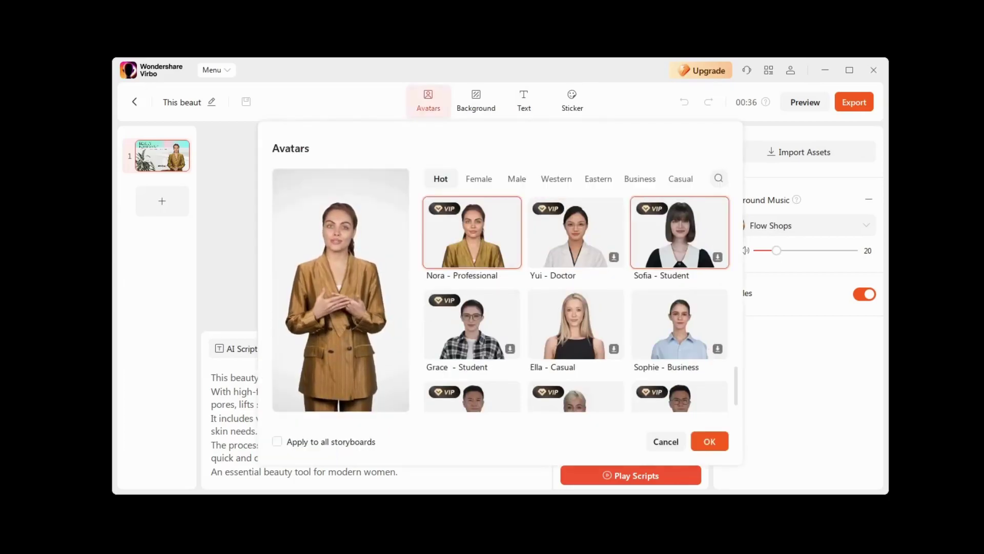
pyautogui.scroll(-10, 576, 303)
pyautogui.scroll(1, 680, 231)
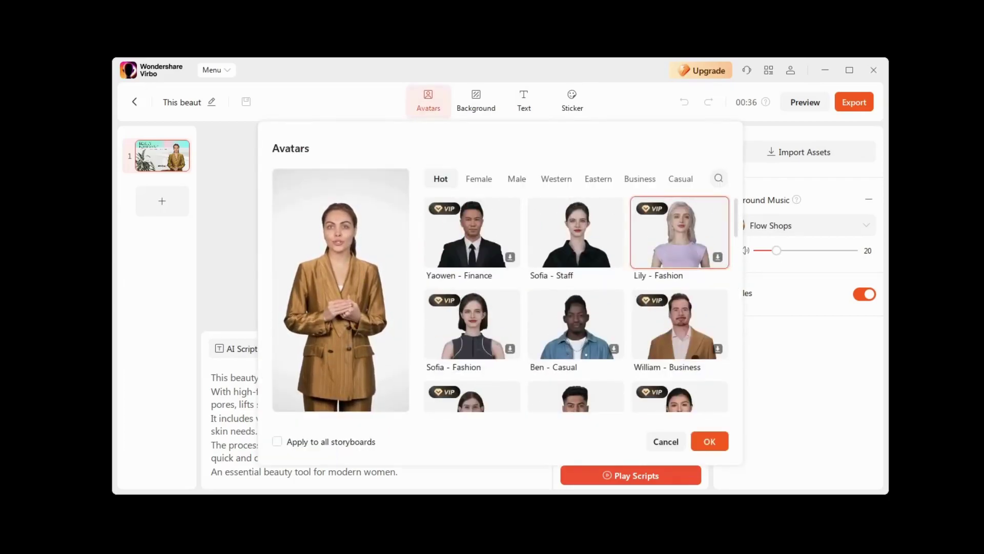
pyautogui.click(576, 232)
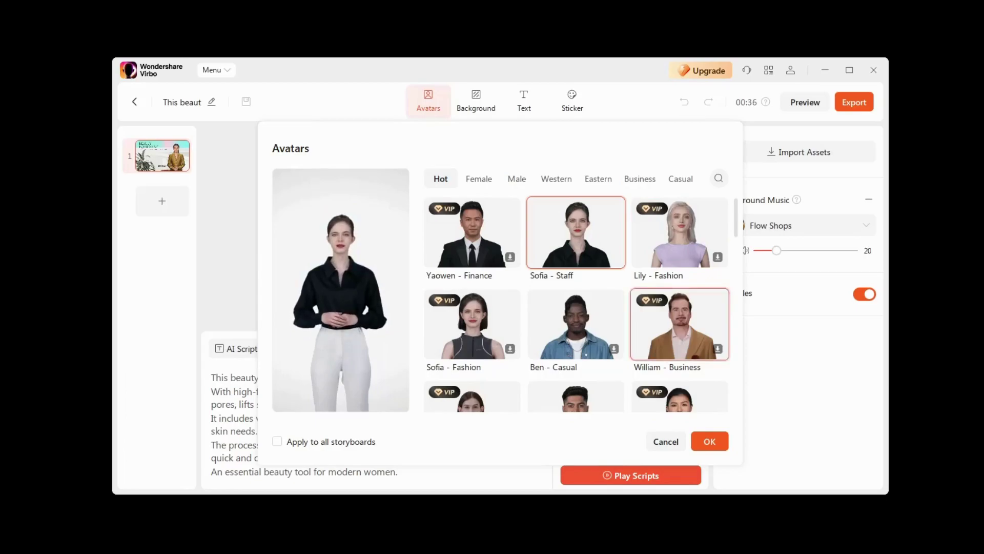
pyautogui.click(710, 441)
pyautogui.moveTo(532, 226); pyautogui.dragTo(549, 280)
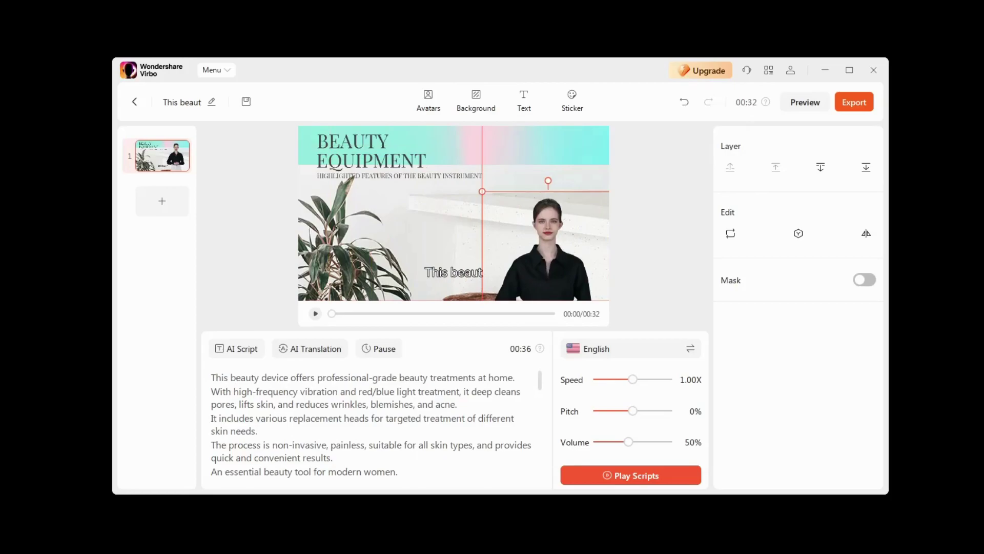
pyautogui.click(476, 101)
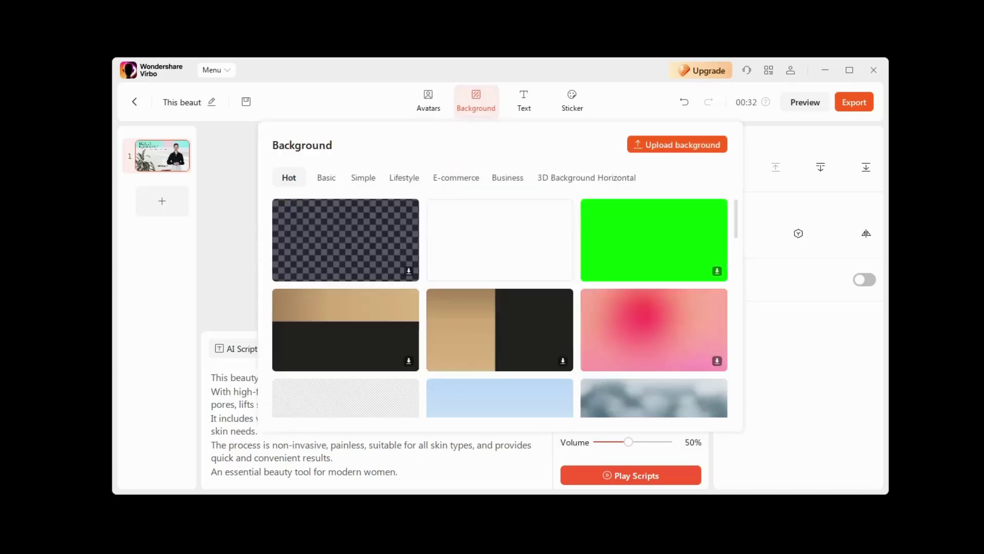
# - Add a yellow-highlight TEXT box and enlarge it to font size 48
pyautogui.click(523, 100)
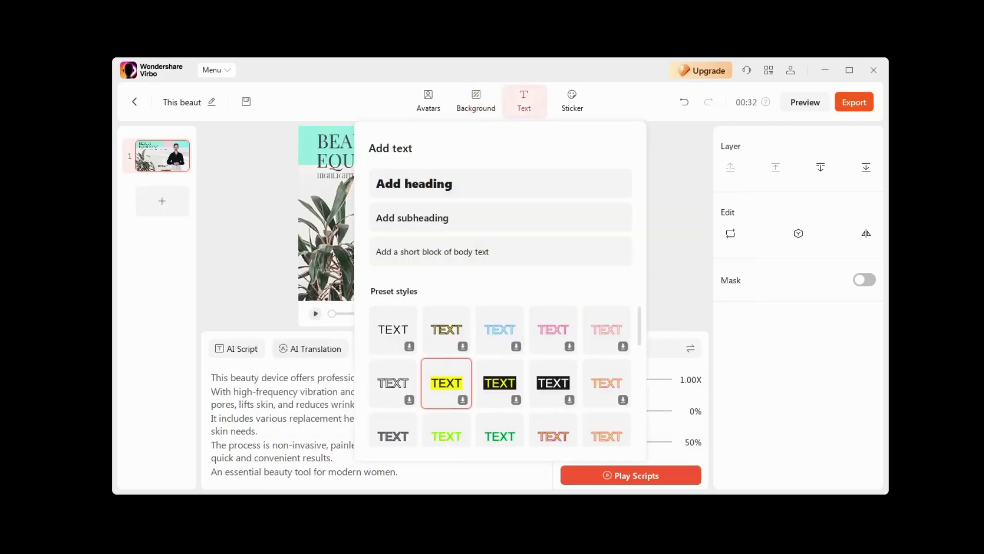
pyautogui.click(446, 383)
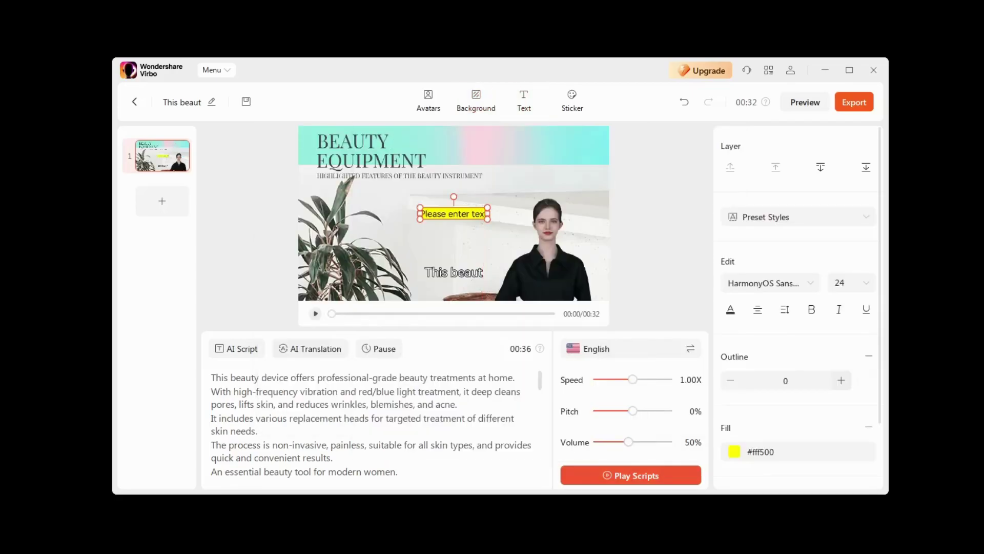
pyautogui.moveTo(488, 219); pyautogui.dragTo(560, 235)
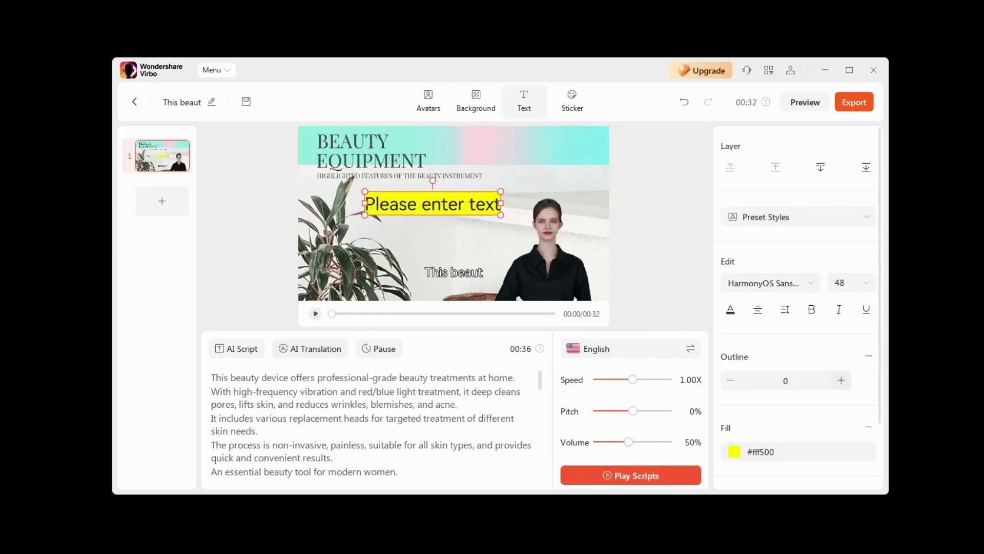
pyautogui.click(573, 100)
# - Place the laughing emoji sticker on the scene and play the script narration
pyautogui.scroll(10, 533, 293)
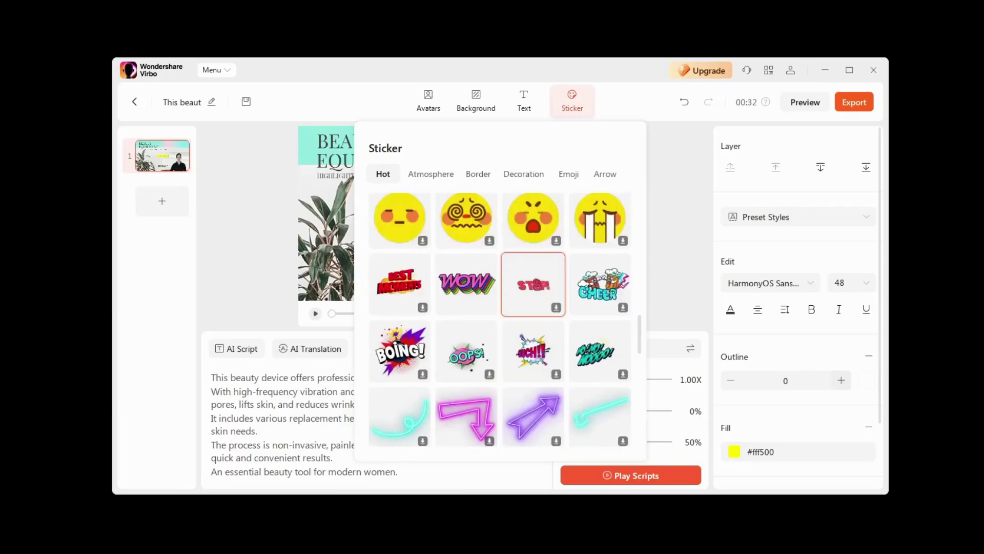
pyautogui.scroll(-2, 533, 365)
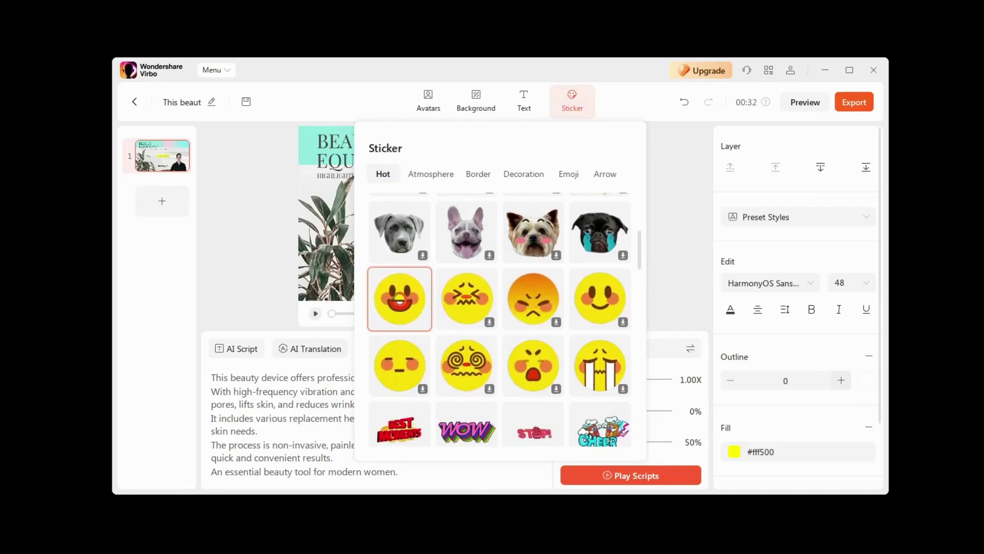
pyautogui.click(400, 299)
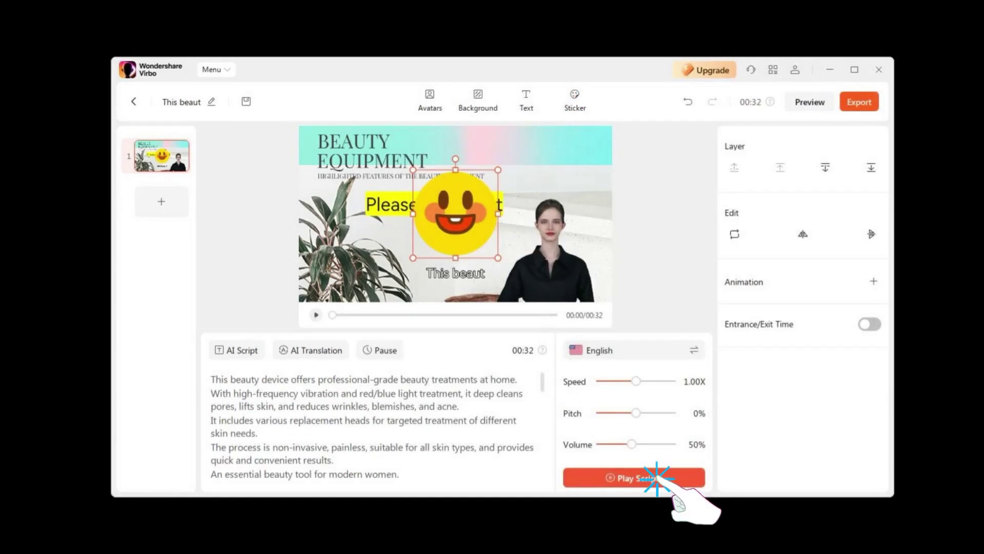
pyautogui.click(676, 474)
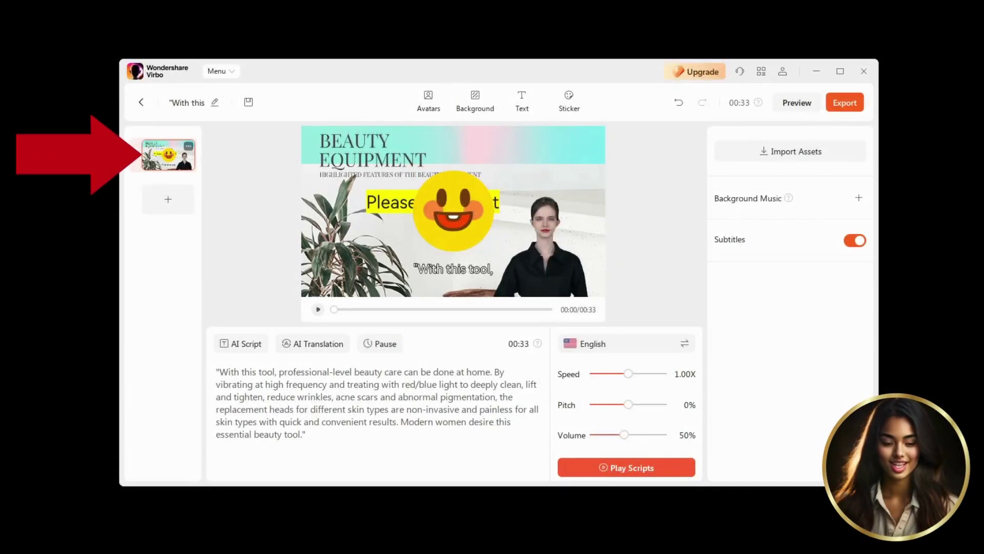
# - Add a second scene from the INNENARCHITEKTUR storyboard template, then reselect scene 1
pyautogui.click(168, 155)
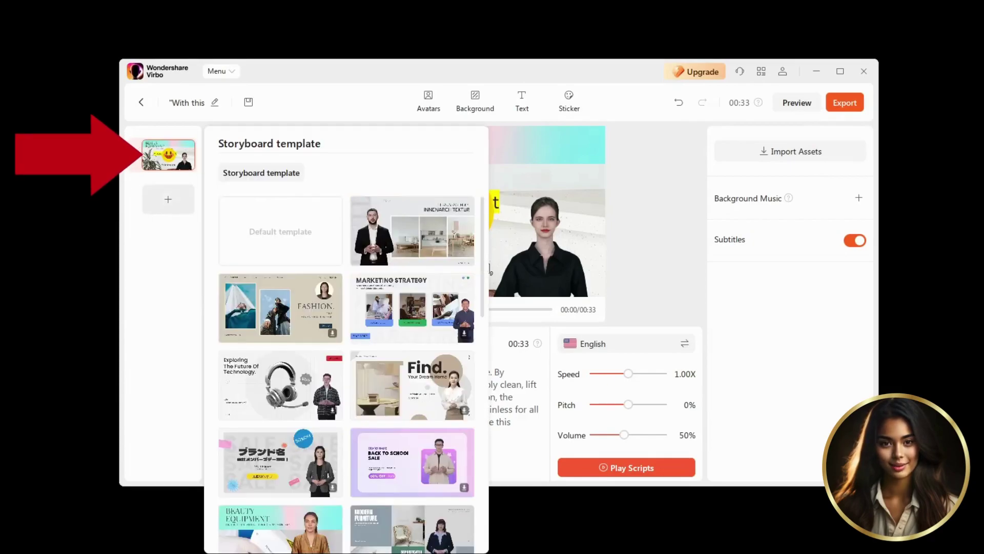
pyautogui.click(372, 249)
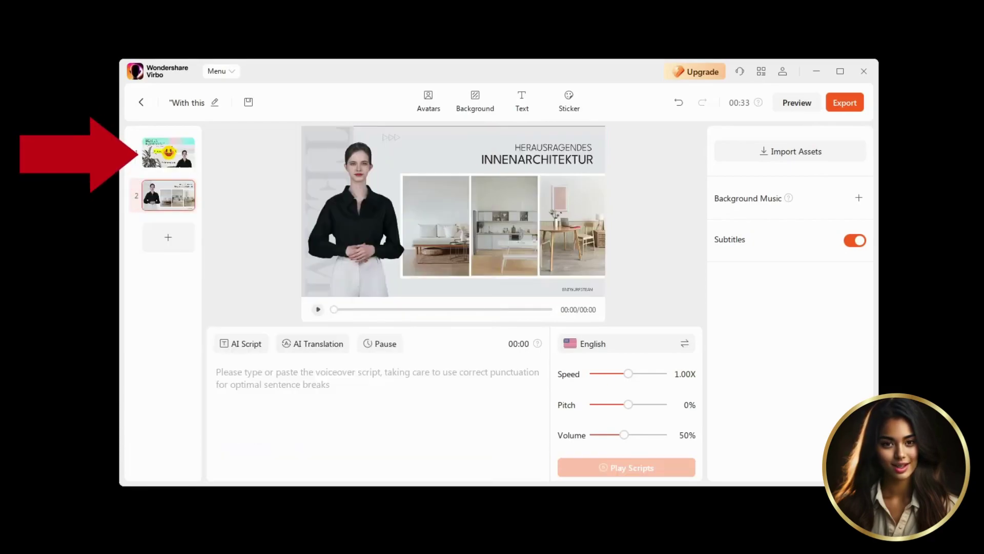
pyautogui.click(168, 153)
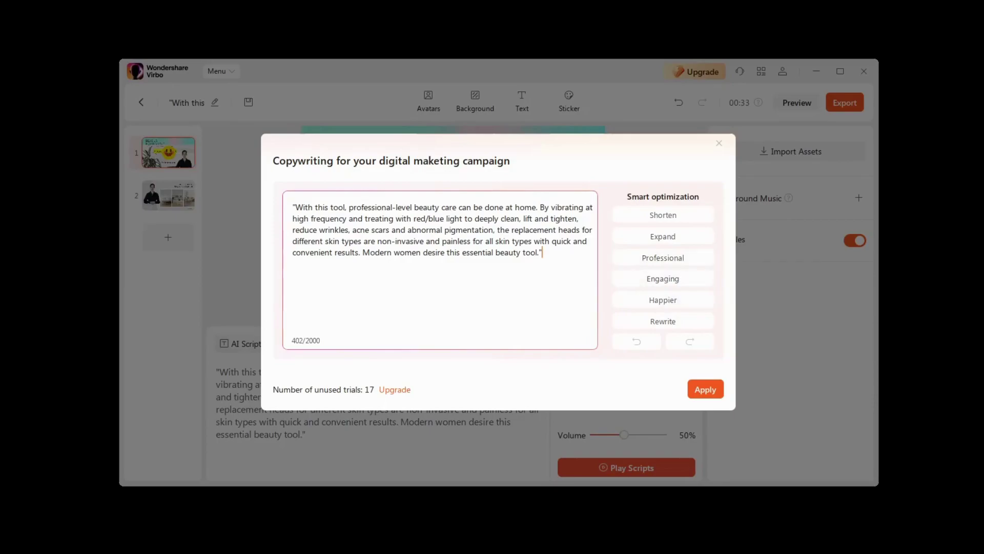
# - Close the copywriting assistant and set AI Translation's target language to Thai
pyautogui.press('Escape')
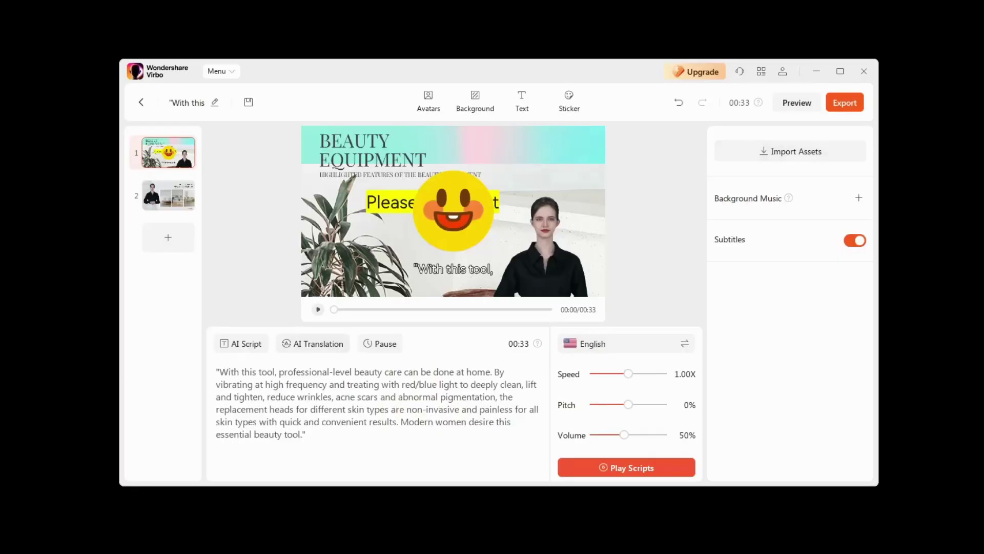
pyautogui.click(313, 344)
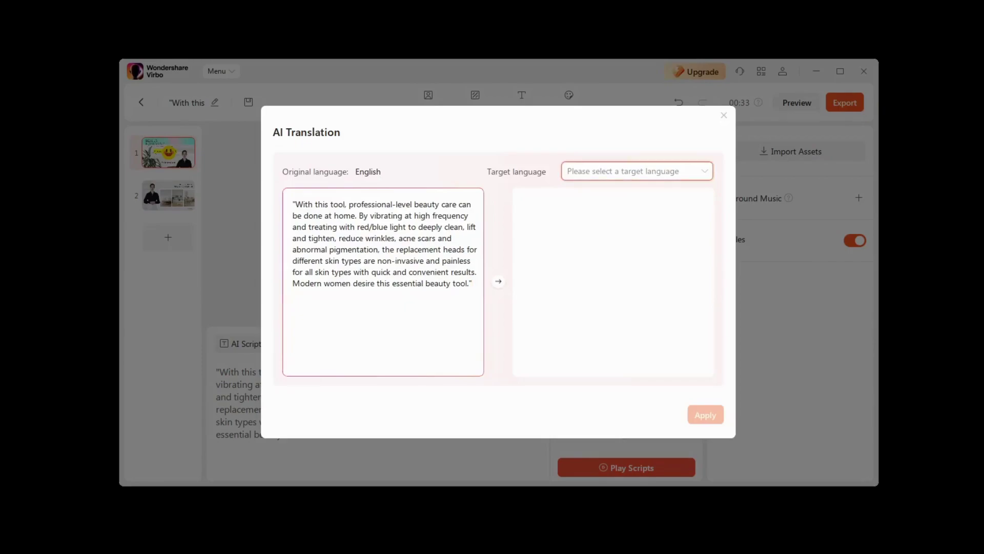
pyautogui.click(636, 171)
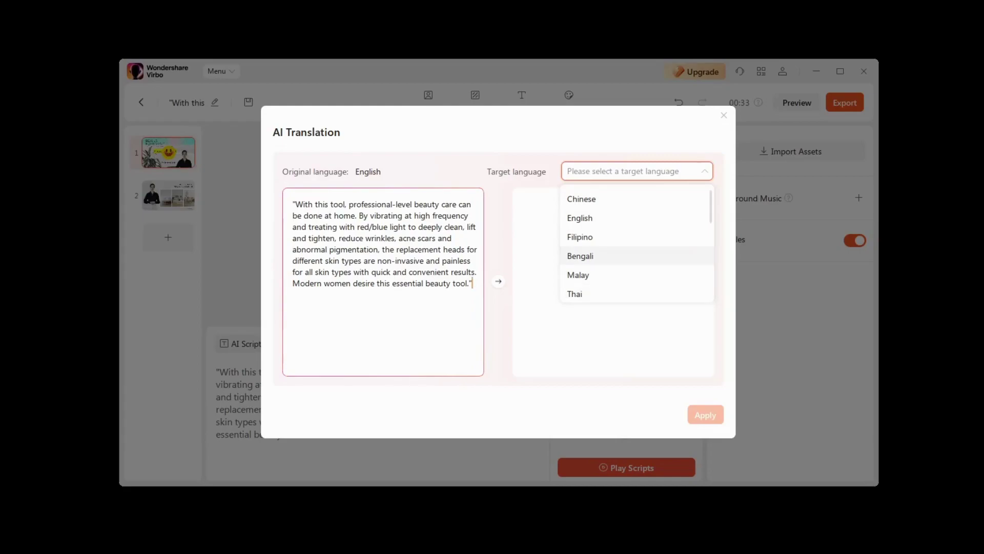
pyautogui.scroll(-3, 635, 230)
pyautogui.scroll(-2, 635, 230)
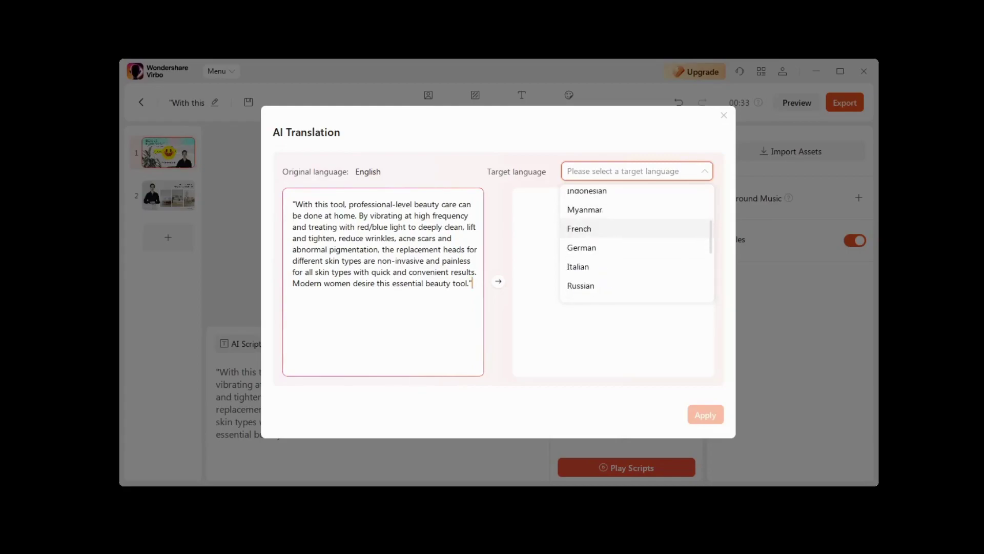
pyautogui.scroll(3, 636, 241)
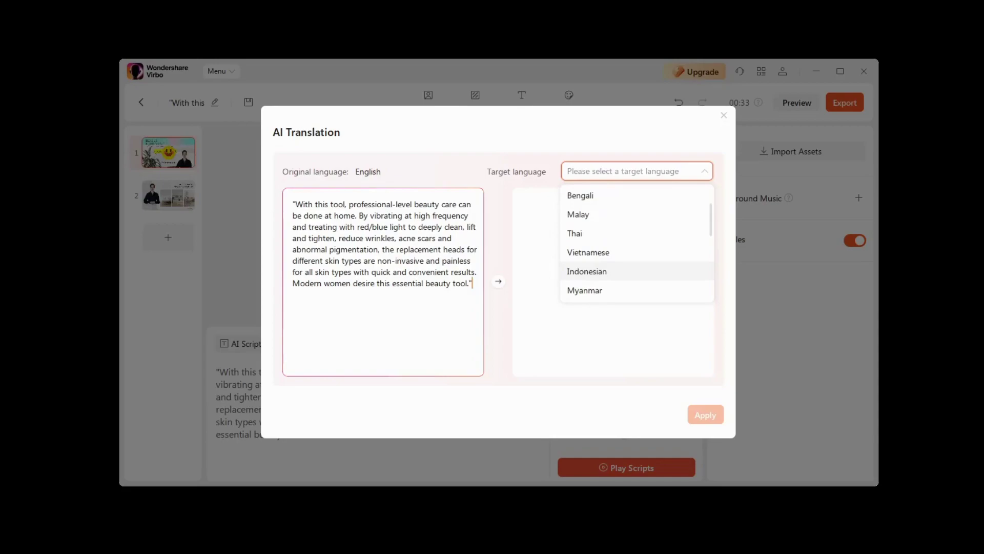
pyautogui.click(580, 231)
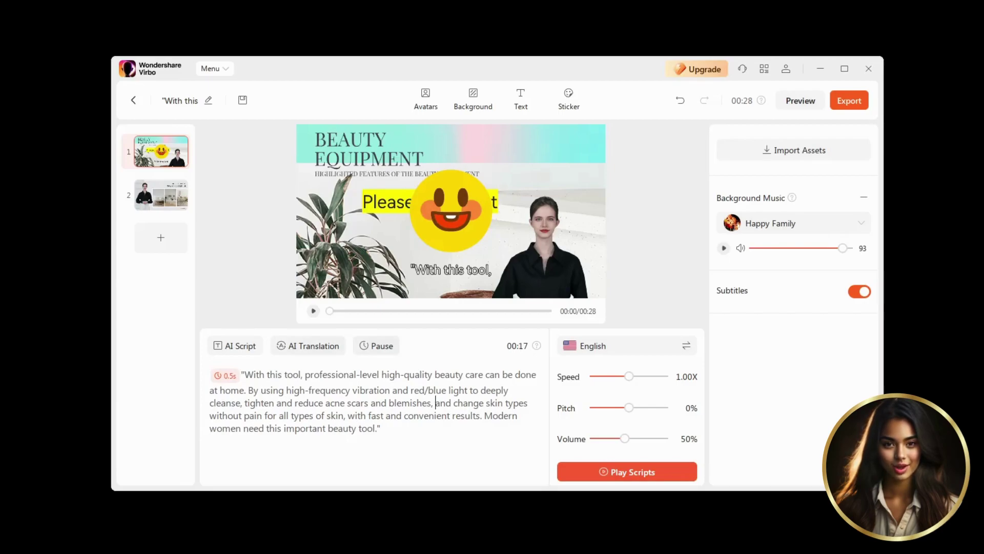
# - Insert a 0.3-second pause after 'blemishes,' in the script
pyautogui.click(451, 404)
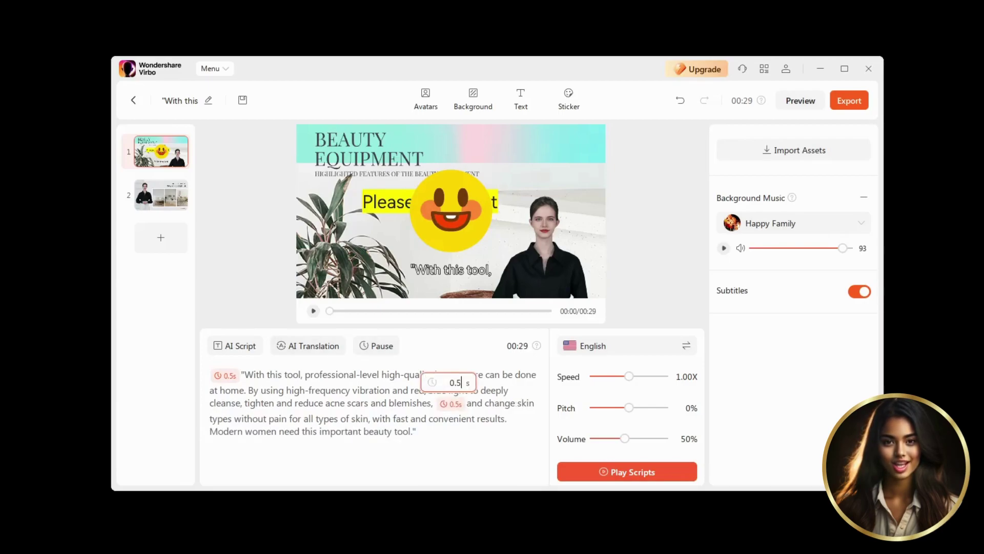
pyautogui.write('3')
pyautogui.press('Return')
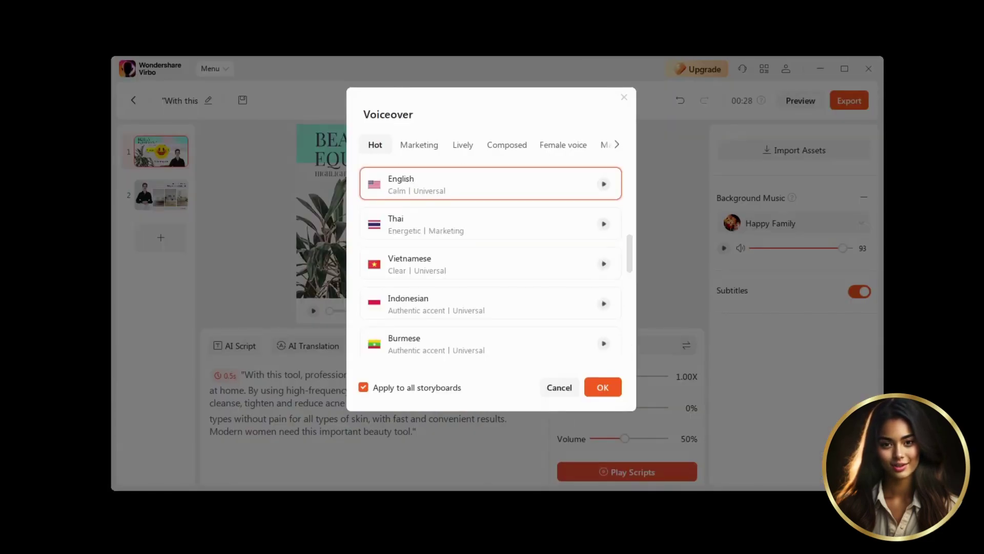
# - Browse the Voiceover voice list and close it, keeping the English voice
pyautogui.scroll(-15, 491, 259)
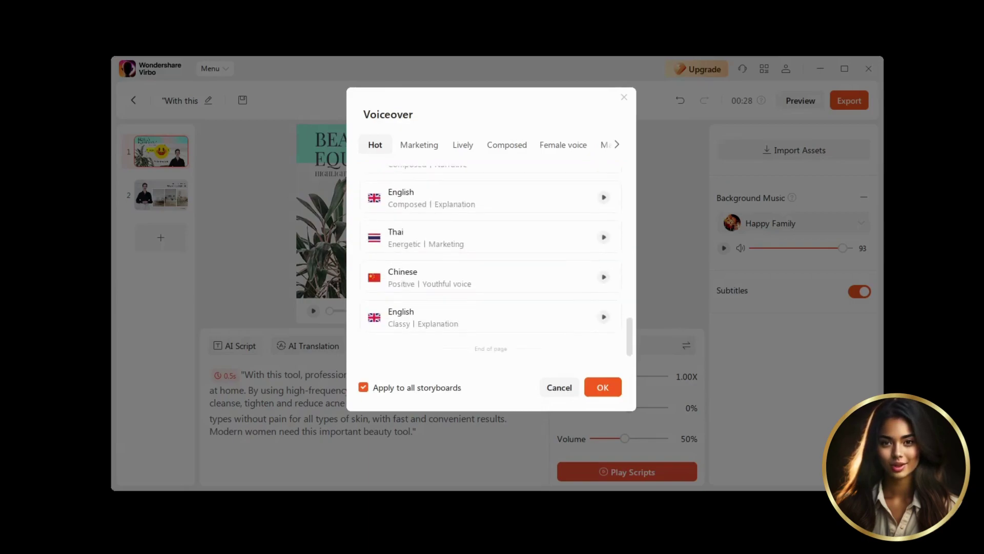
pyautogui.scroll(10, 491, 259)
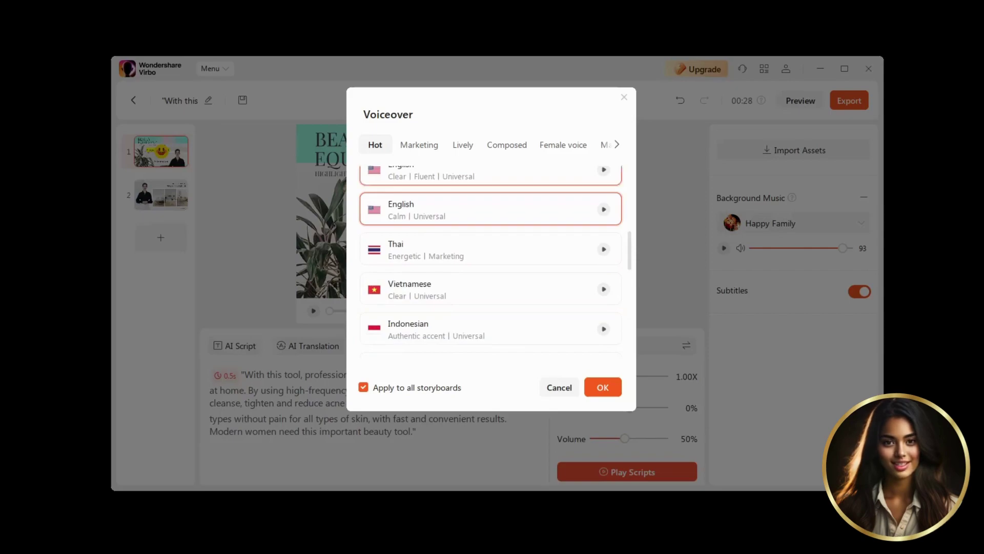
pyautogui.scroll(5, 491, 261)
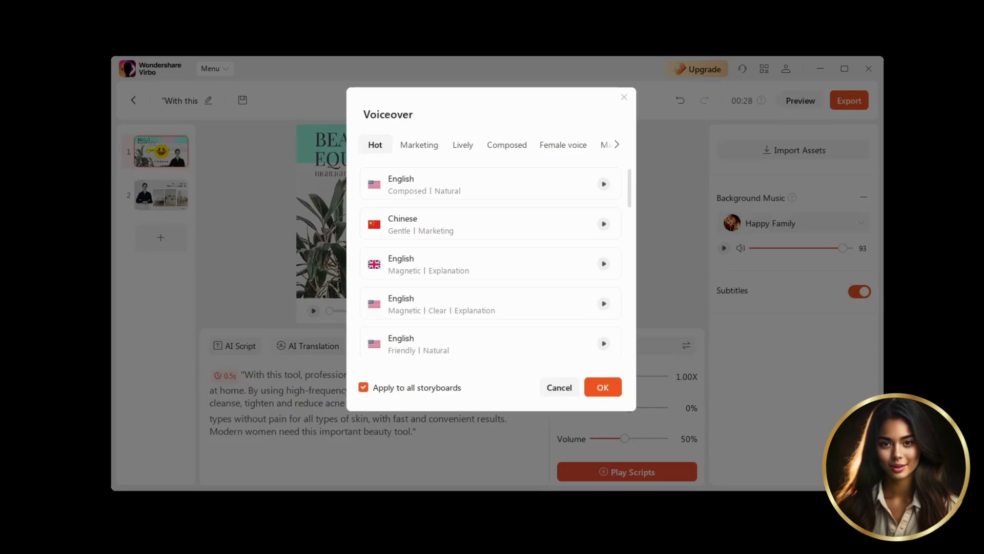
pyautogui.press('Return')
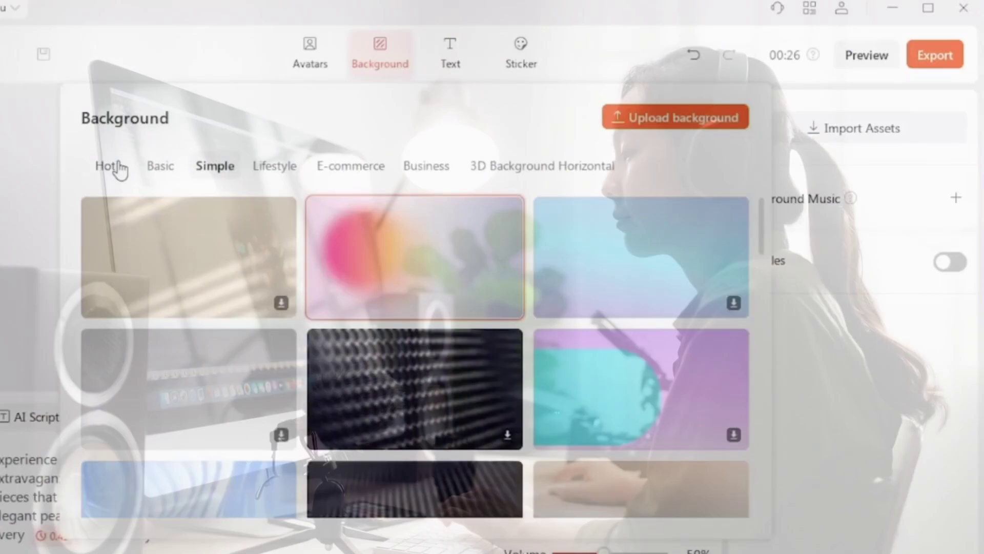
# - Give the avatar a solid green background from the Hot tab and export the video
pyautogui.click(119, 169)
pyautogui.scroll(-5, 397, 272)
pyautogui.scroll(2, 597, 237)
pyautogui.click(598, 266)
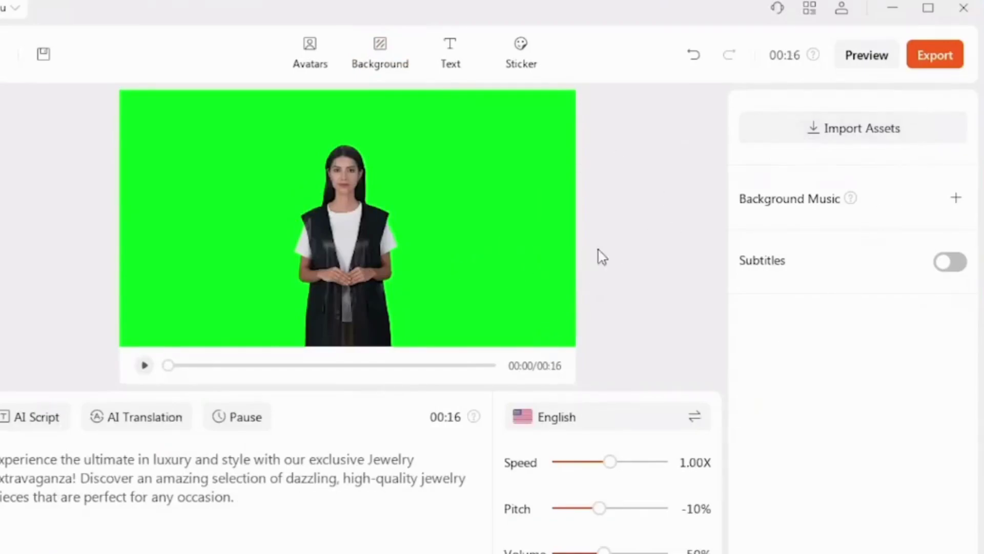
pyautogui.click(939, 65)
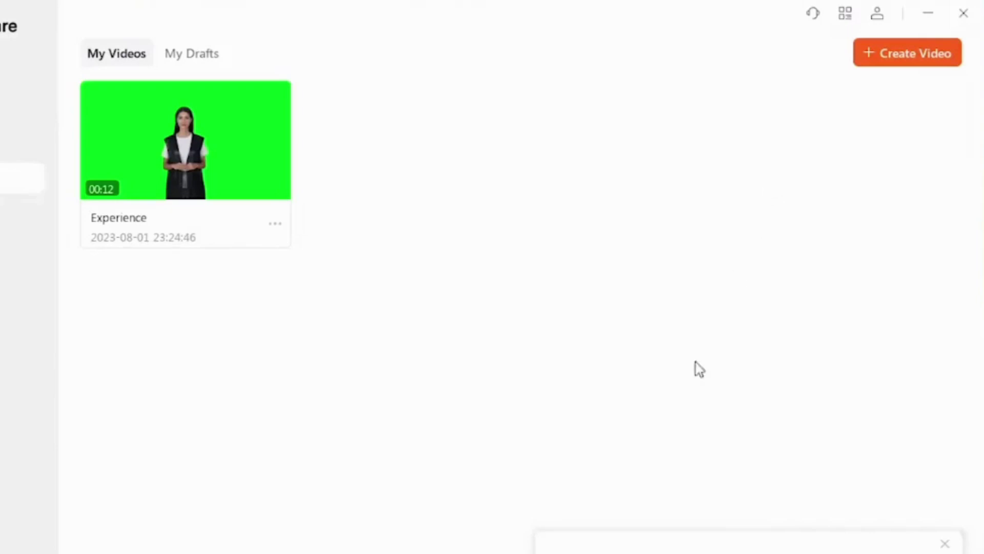
# - Download the 'Experience' video from its card's options menu
pyautogui.click(276, 225)
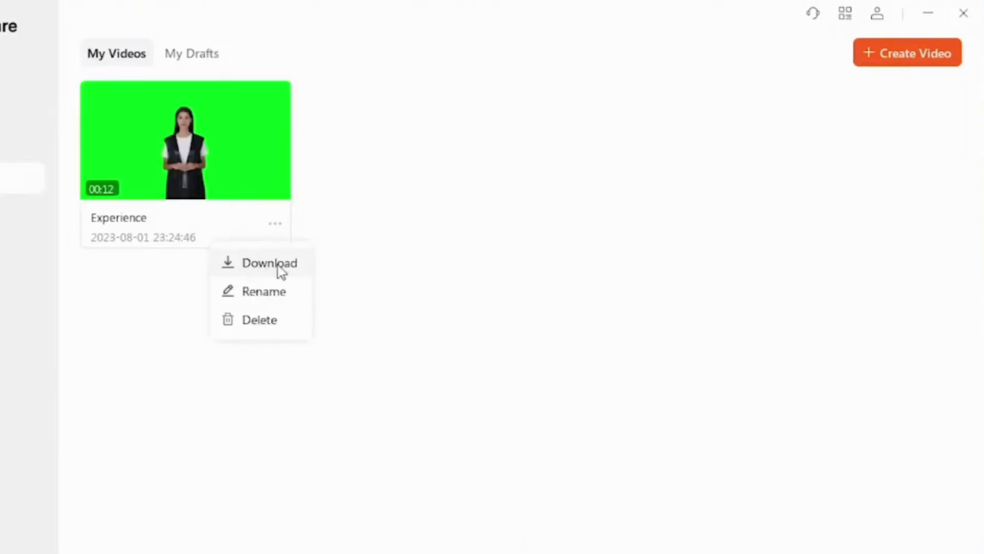
pyautogui.click(269, 265)
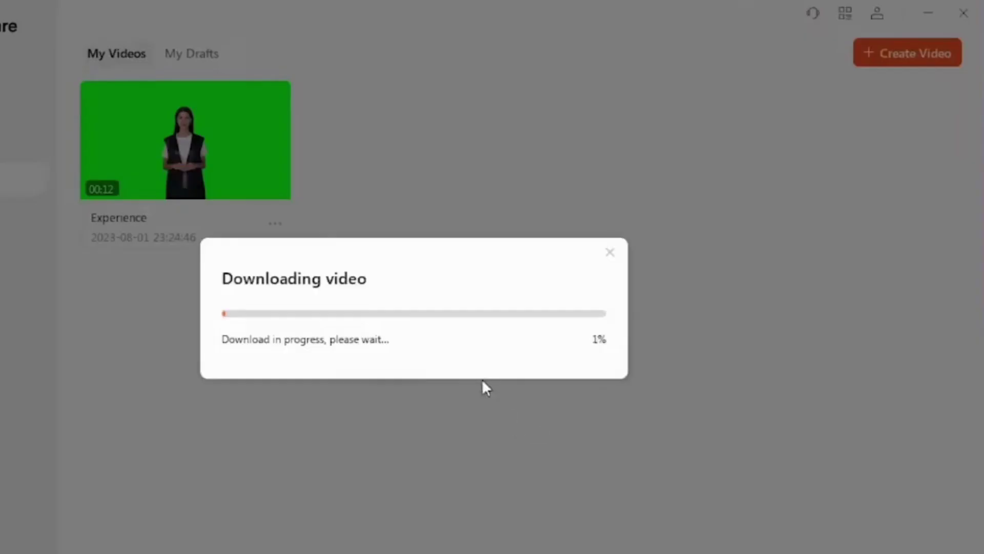